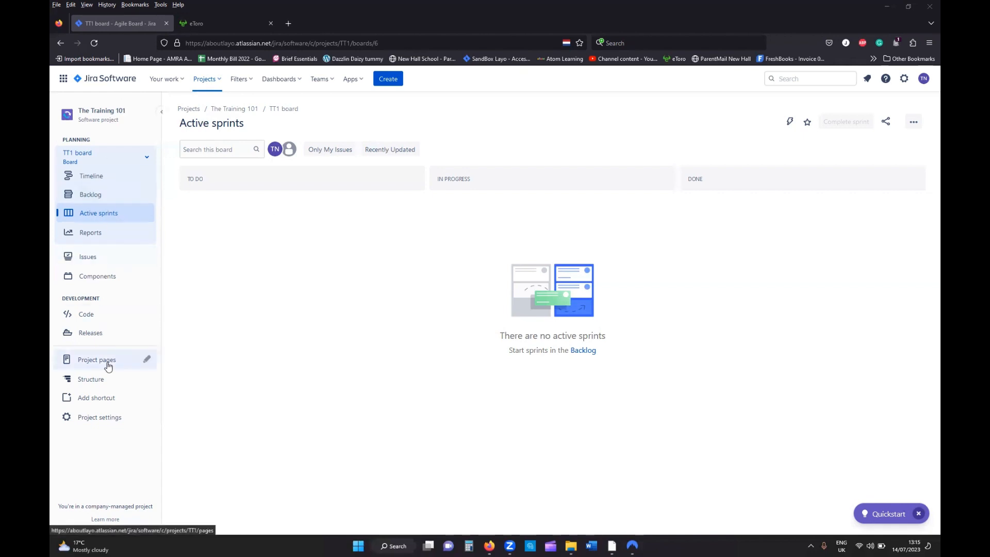
# Open the automation settings of The Training 101 project and look through the available rule templates.
pyautogui.click(107, 423)
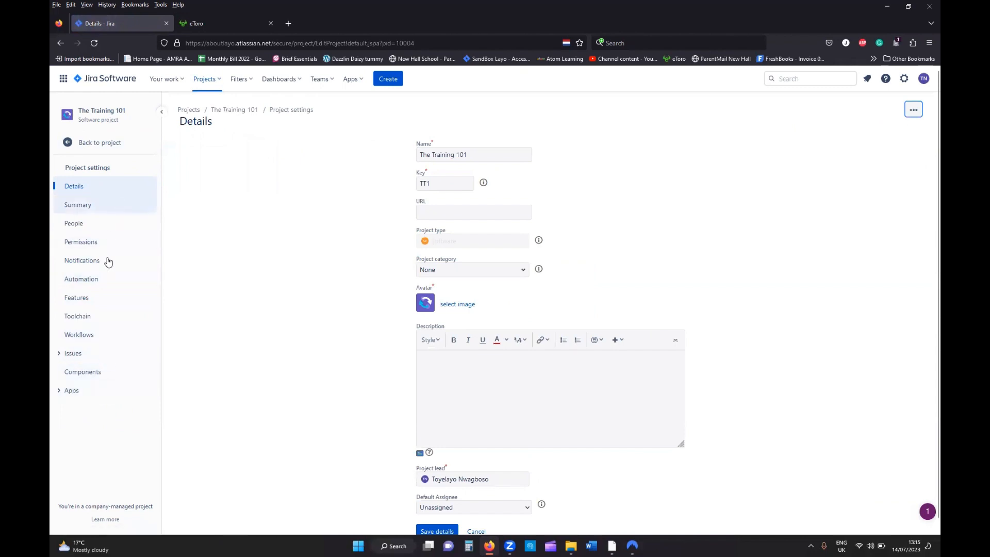
pyautogui.click(88, 280)
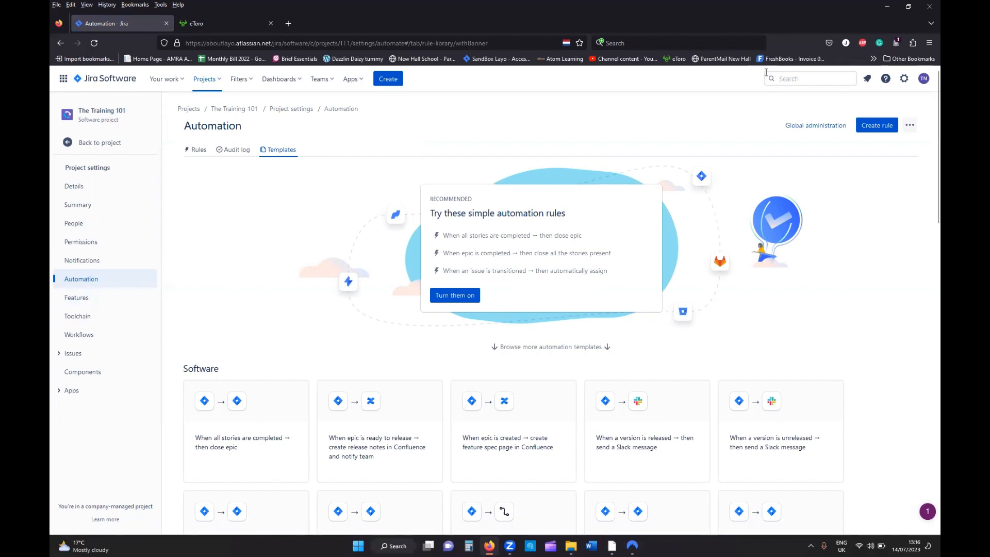
pyautogui.scroll(-1, 927, 155)
pyautogui.scroll(-3, 928, 158)
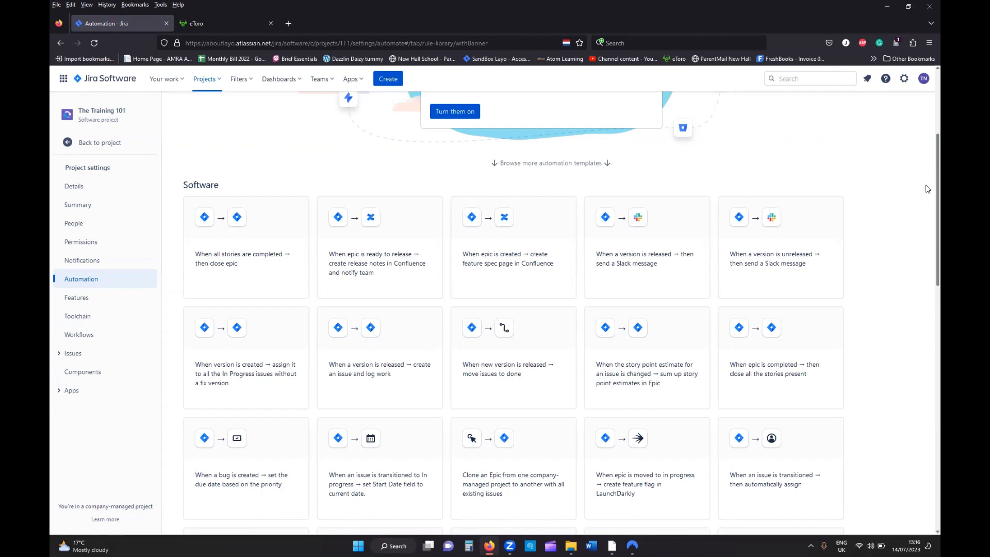
pyautogui.scroll(4, 927, 189)
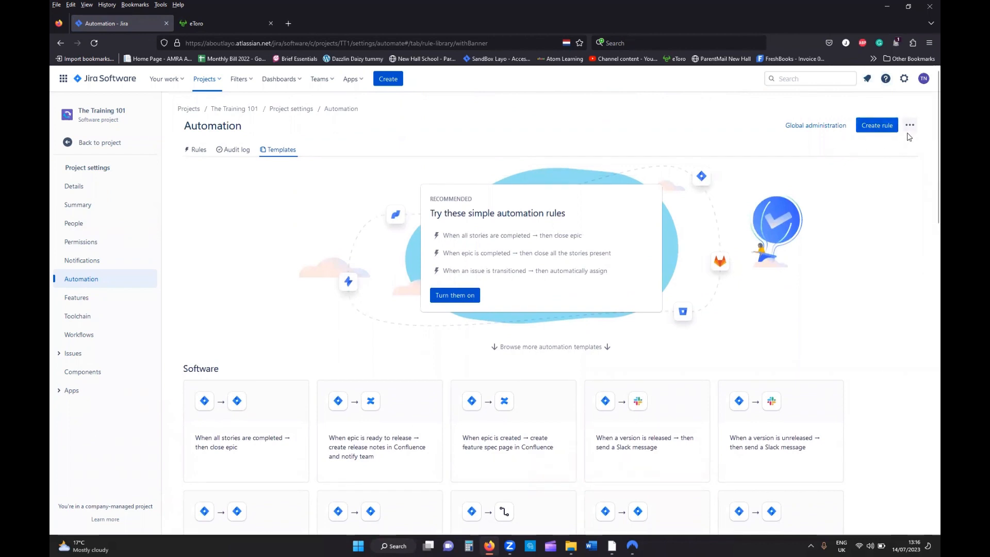
# Start a new automation rule and save Issue created as its trigger.
pyautogui.click(870, 126)
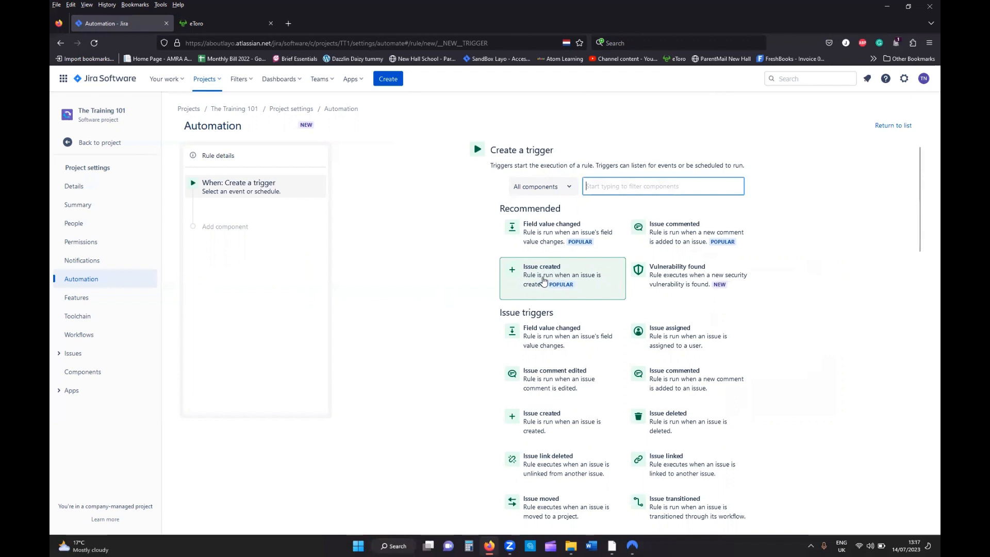
pyautogui.click(544, 280)
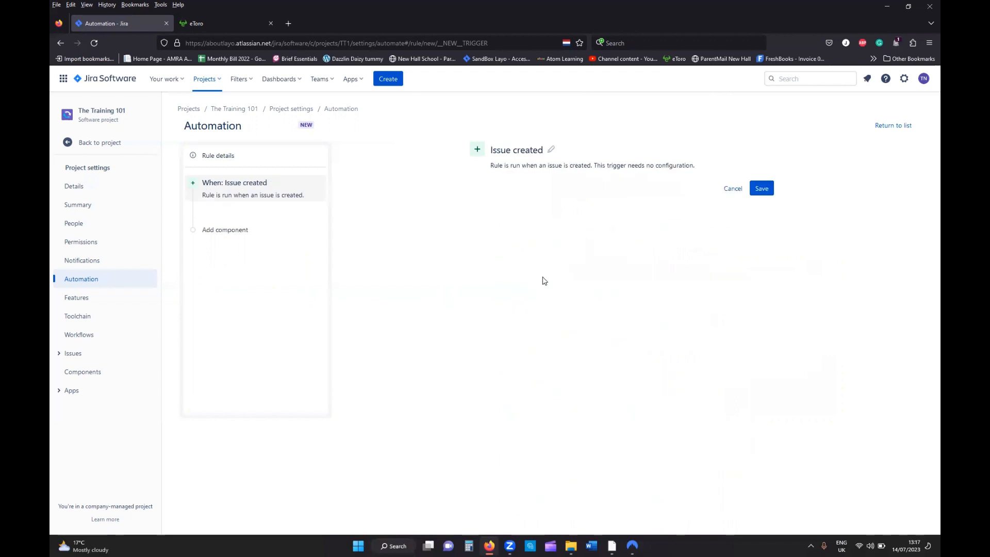
pyautogui.click(761, 189)
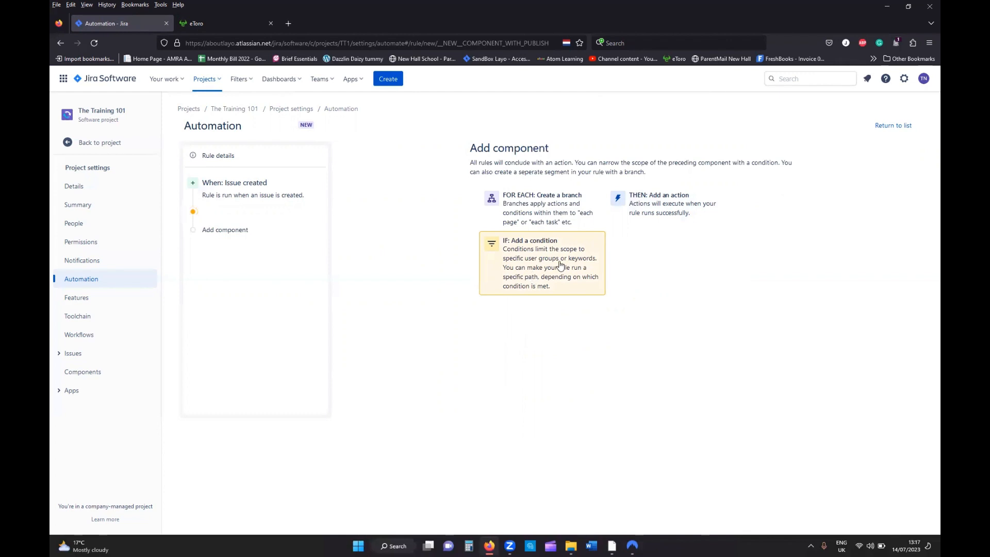
# Add a Create issue action to the rule after the Issue created trigger.
pyautogui.click(665, 214)
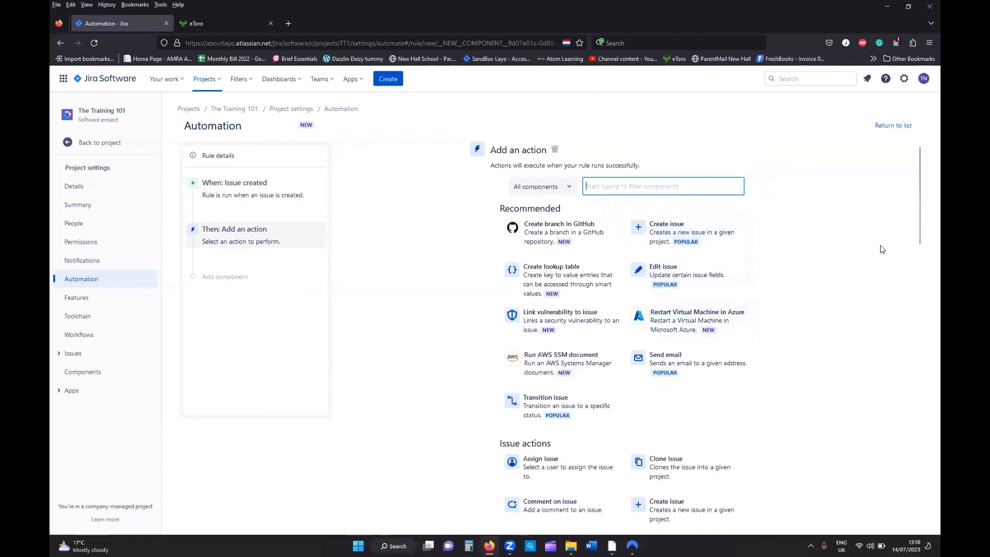
pyautogui.moveTo(921, 222); pyautogui.dragTo(926, 278)
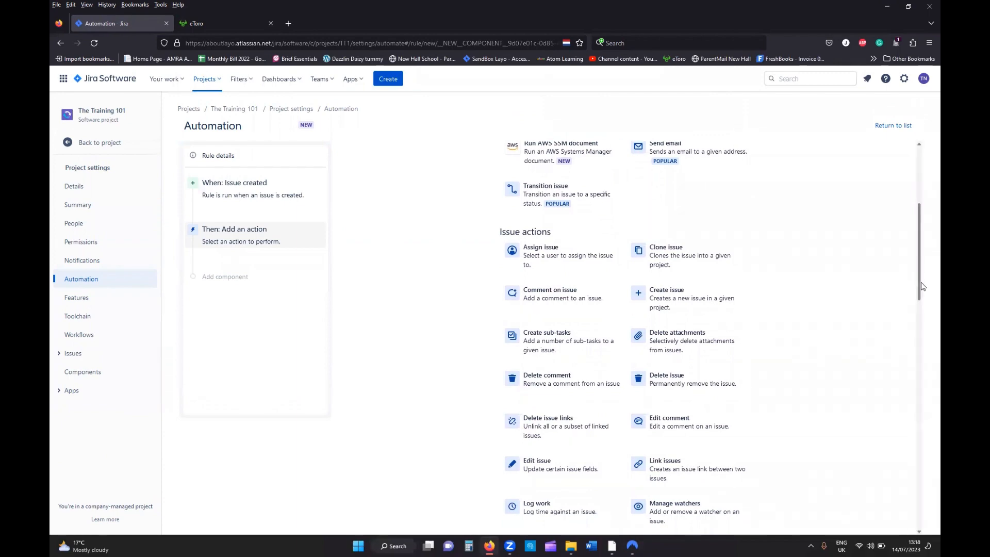
pyautogui.scroll(5, 739, 243)
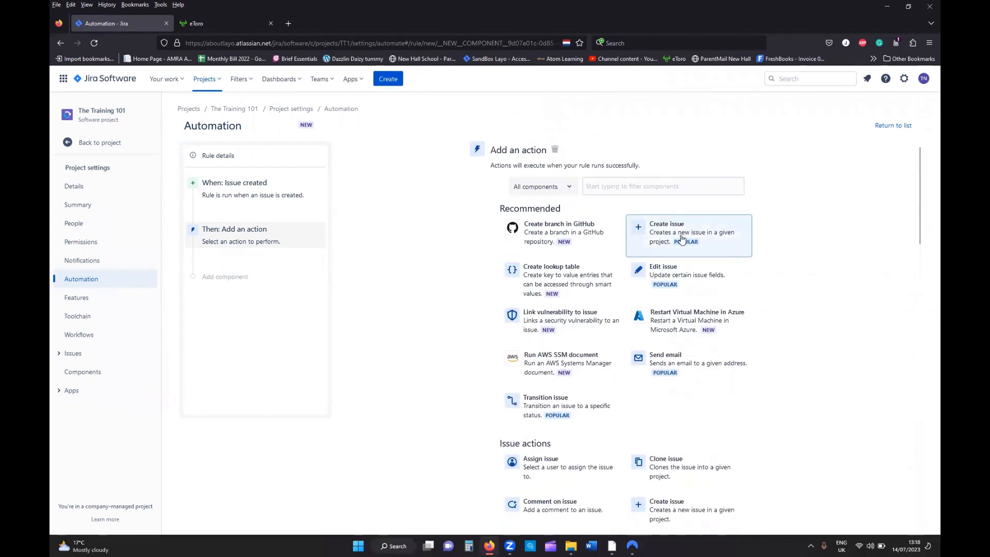
pyautogui.click(682, 238)
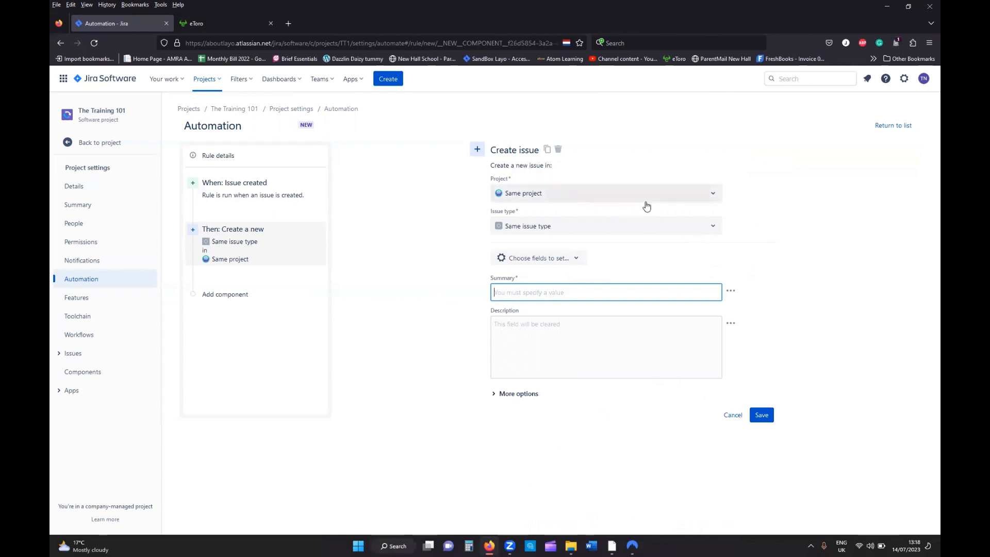
# Set the new issue's target project to the sandbox project (SL) and its issue type to Story.
pyautogui.click(714, 198)
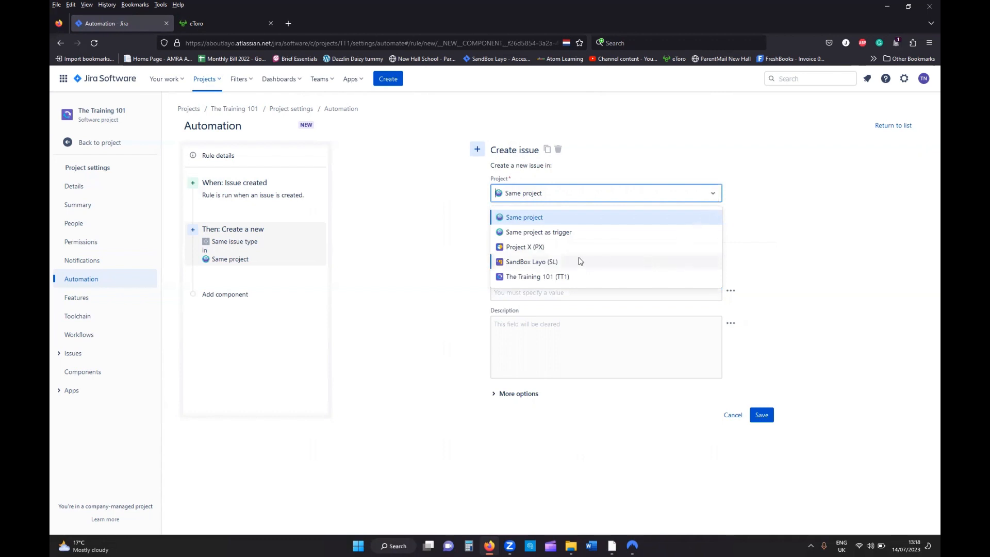
pyautogui.click(529, 265)
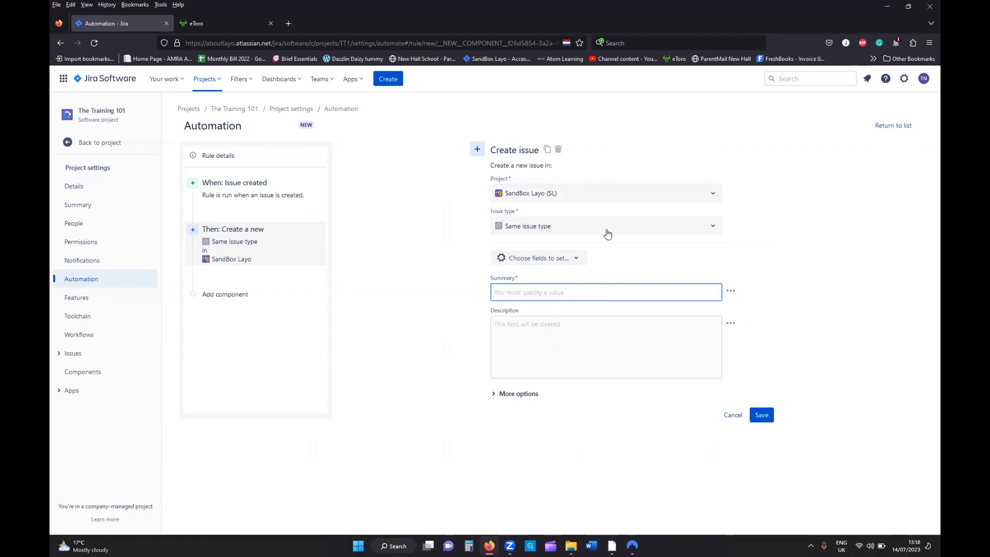
pyautogui.click(716, 227)
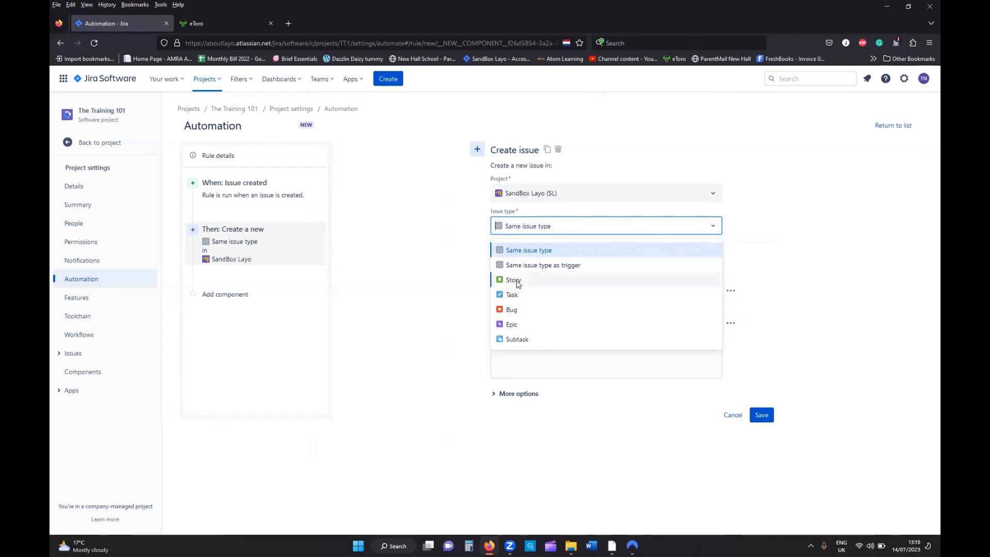
pyautogui.click(514, 281)
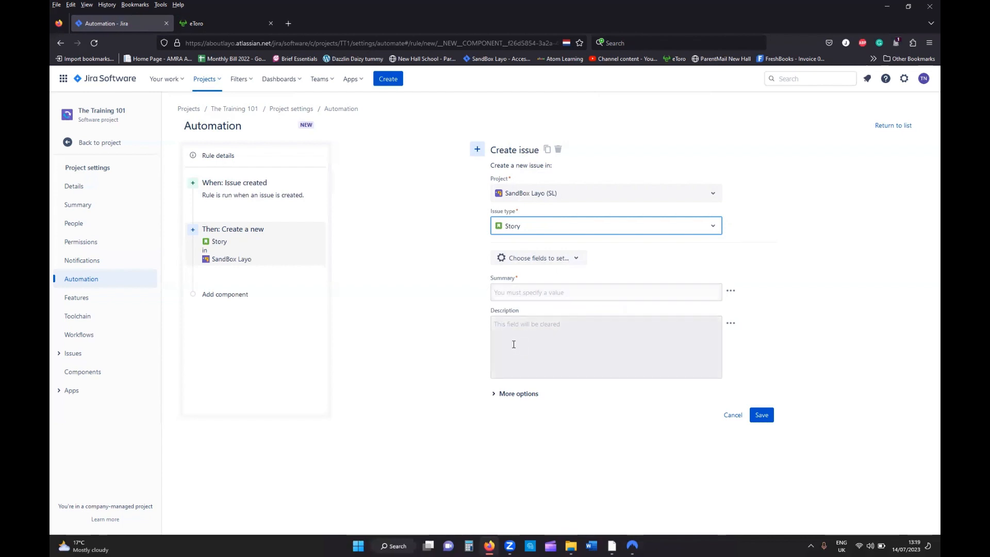
# Add the Linked Issues field to the fields set by the Create issue action.
pyautogui.click(577, 261)
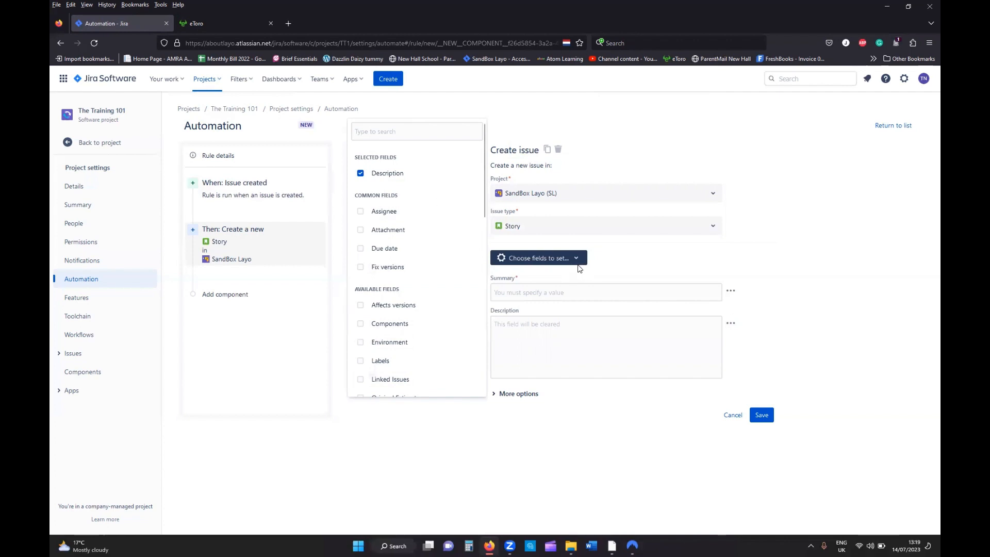
pyautogui.scroll(-3, 479, 261)
pyautogui.scroll(-3, 478, 261)
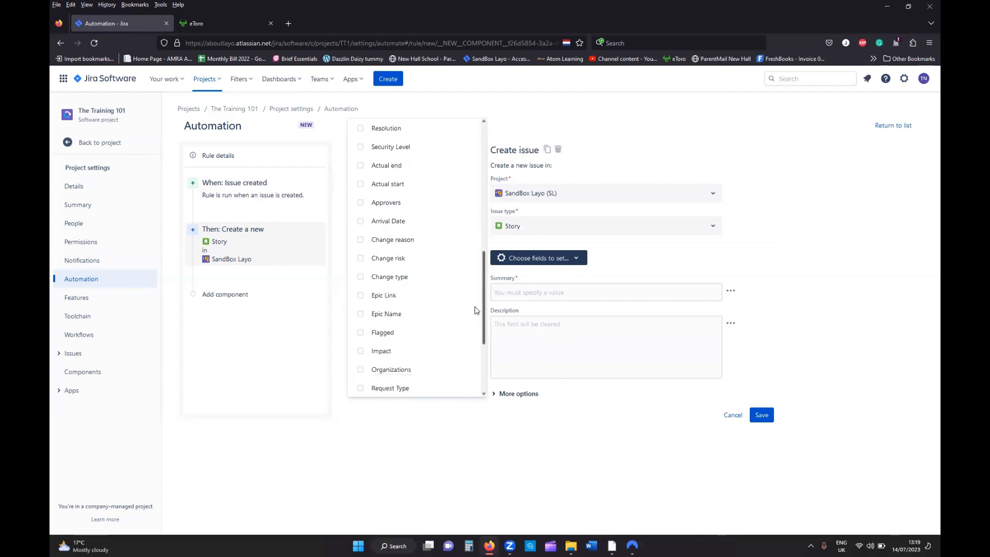
pyautogui.scroll(10, 482, 232)
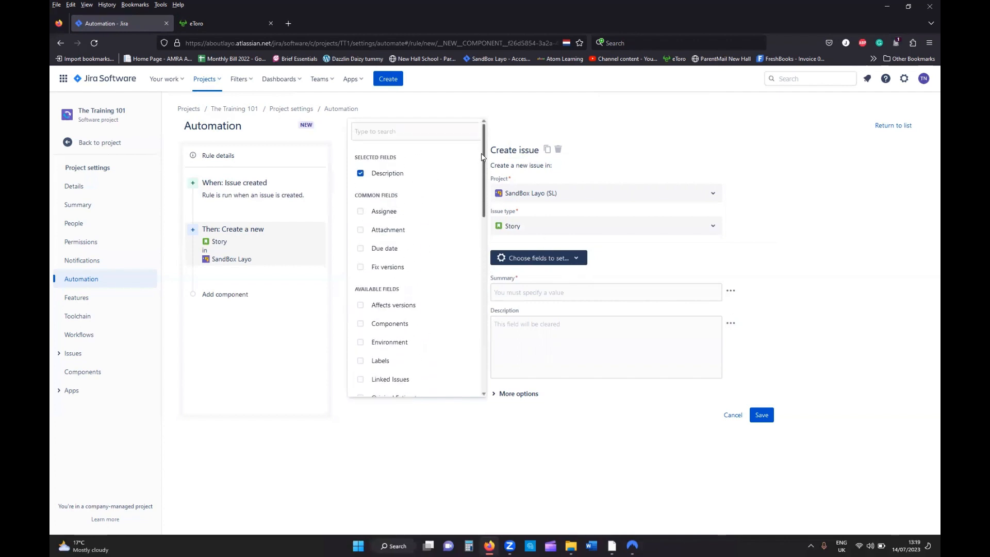
pyautogui.click(361, 380)
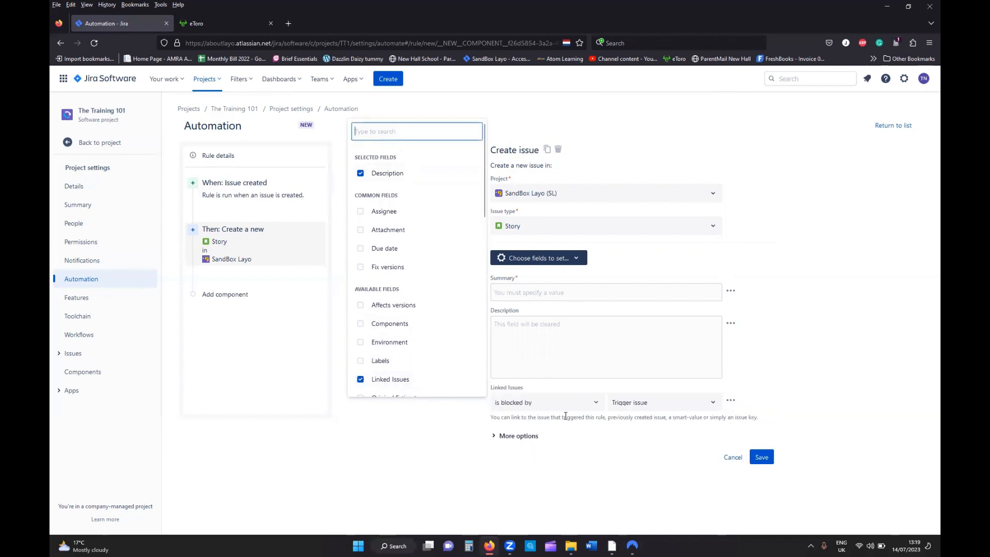
pyautogui.click(807, 381)
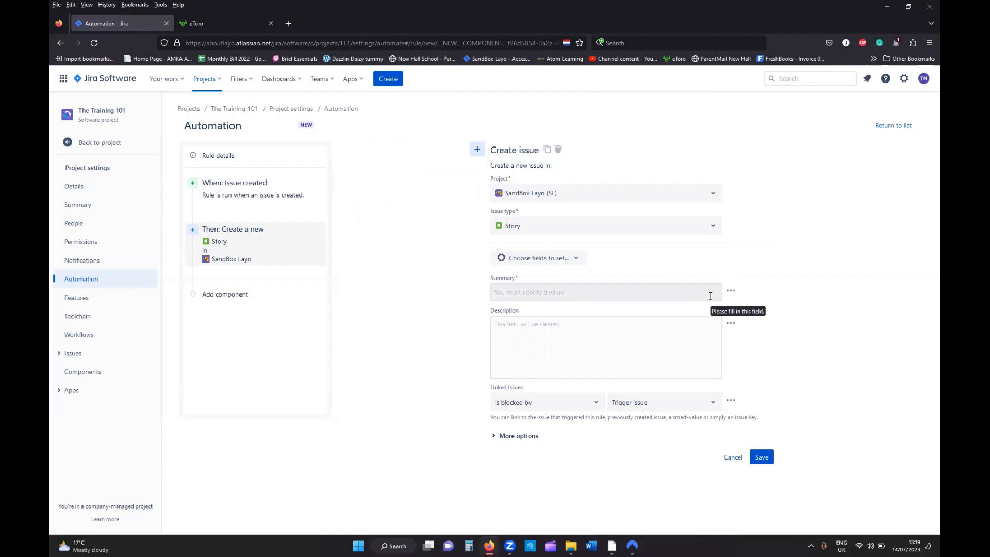
# Set the action's Summary and Description to be copied from the current issue.
pyautogui.click(710, 295)
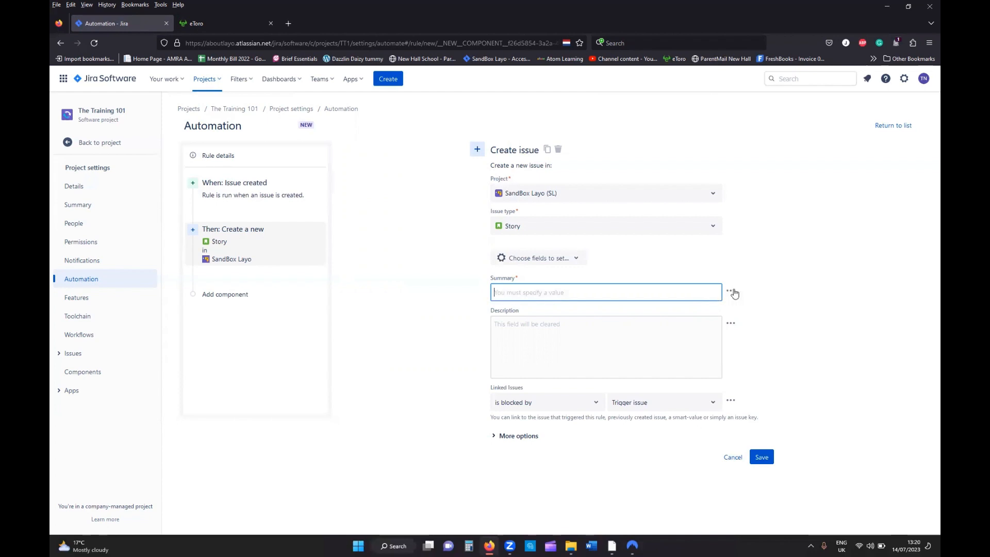
pyautogui.click(731, 293)
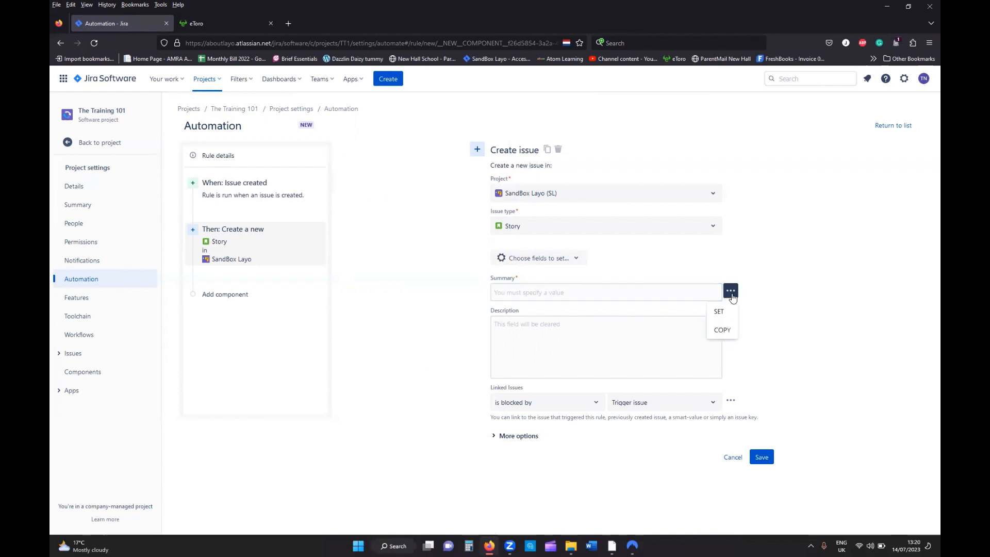
pyautogui.click(721, 334)
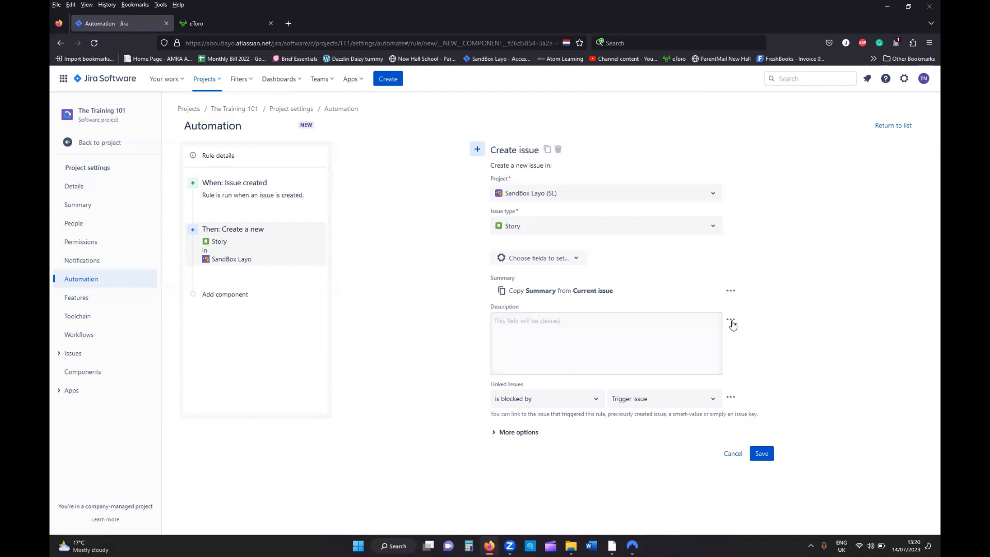
pyautogui.click(731, 320)
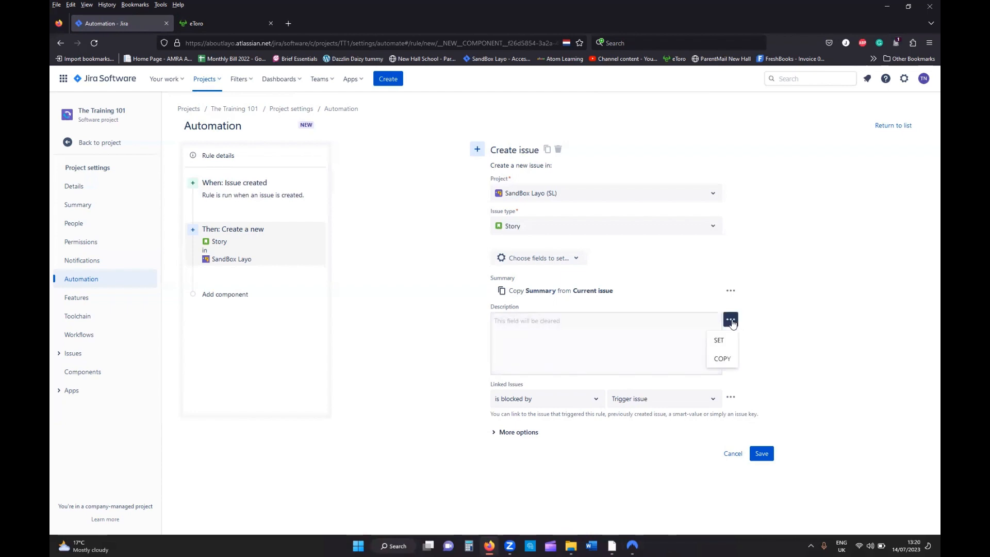
pyautogui.click(721, 359)
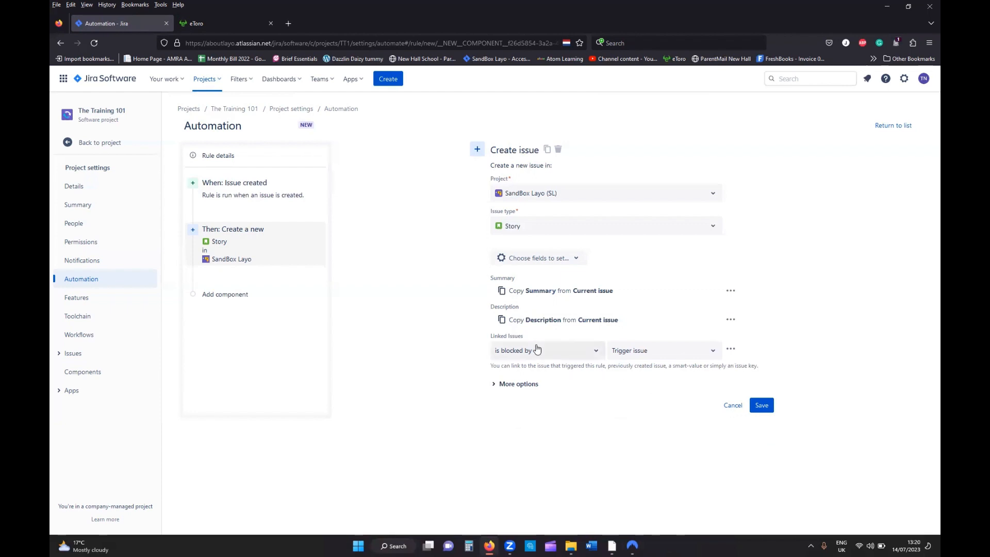
# Set the linked issue relationship to "relates to" the trigger issue and save the action.
pyautogui.click(597, 353)
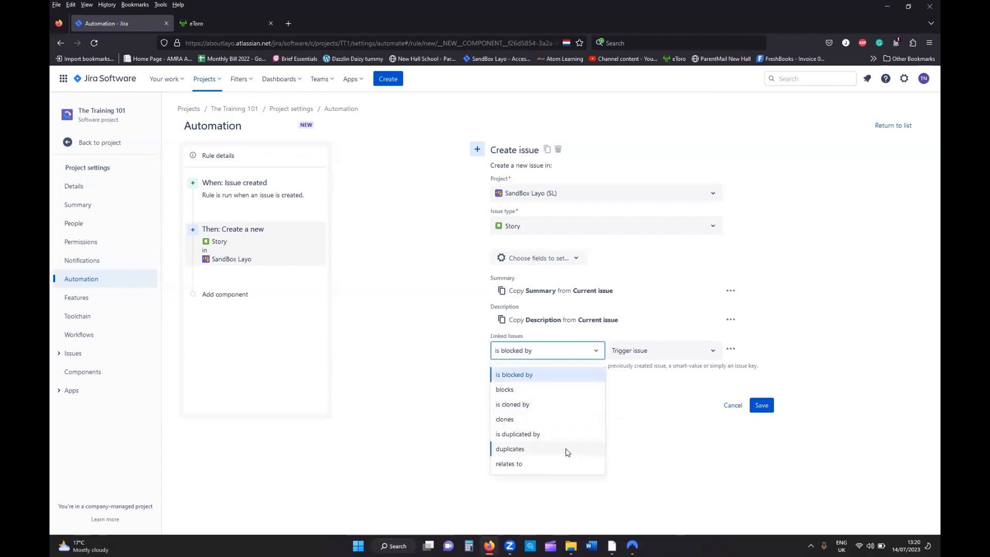
pyautogui.click(534, 467)
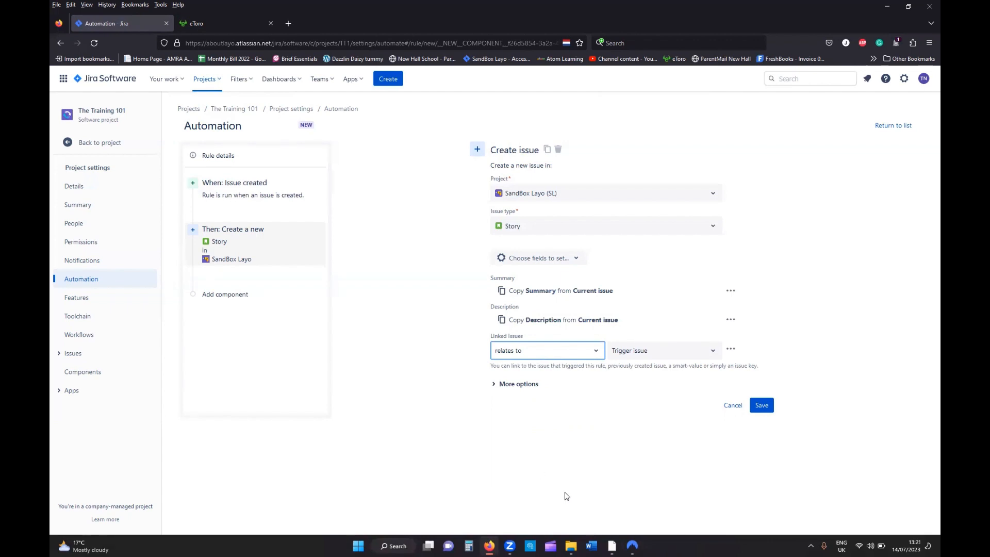
pyautogui.click(762, 406)
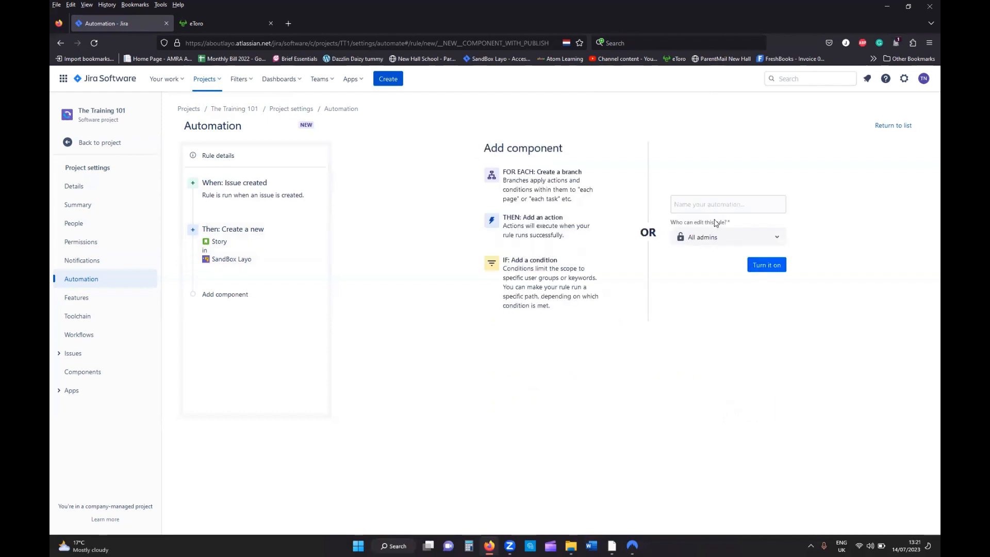
# Name the automation rule "Creating new issues in another project" and turn it on.
pyautogui.click(691, 200)
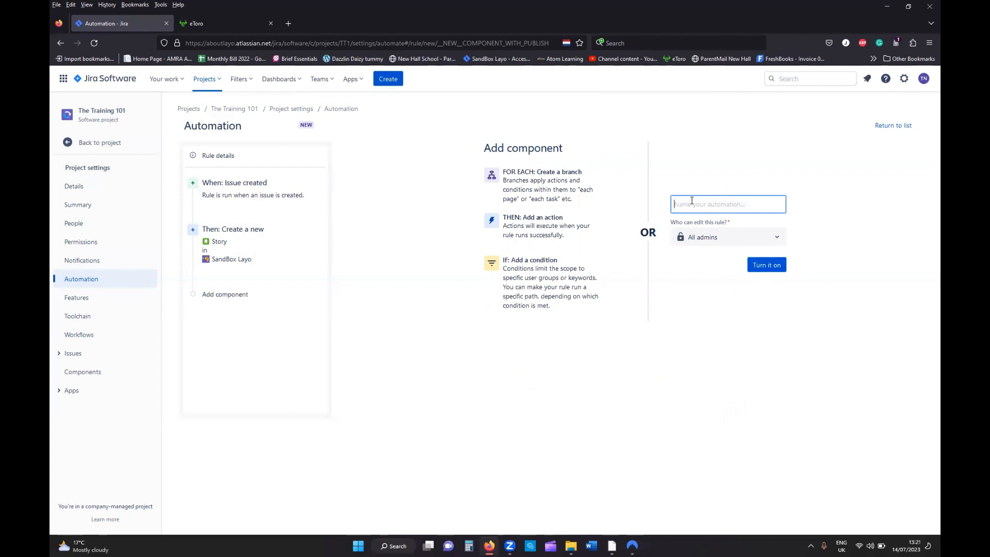
pyautogui.write('Cre')
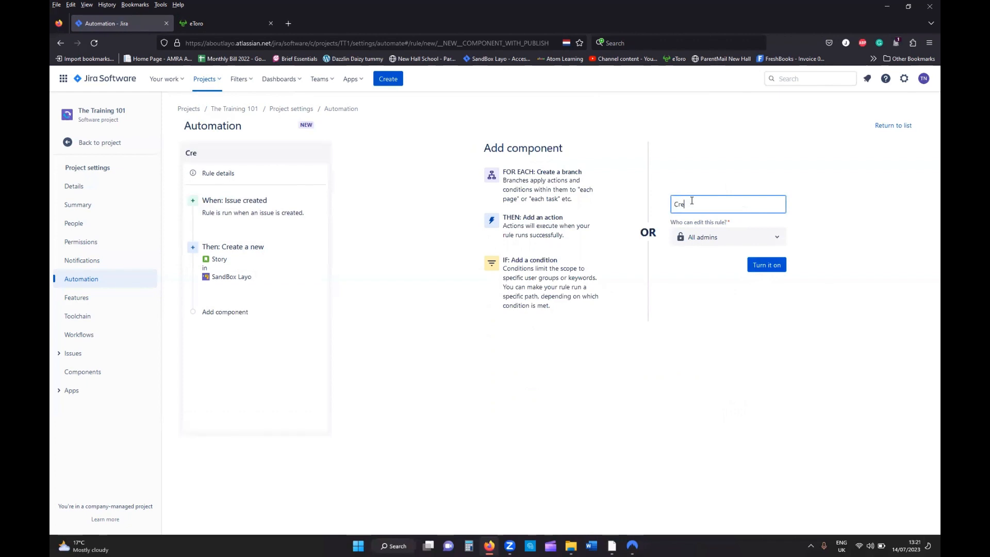
pyautogui.write('ating new issues in anot')
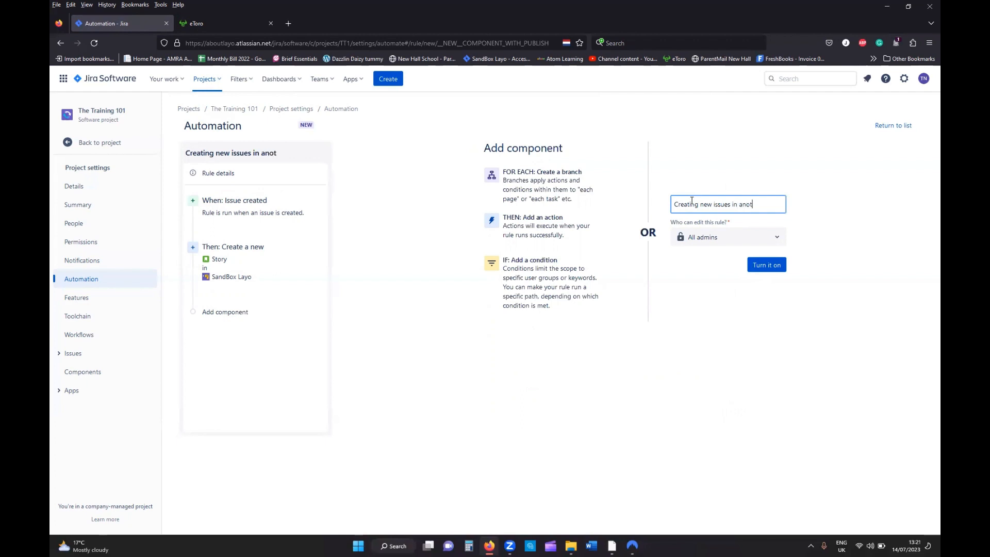
pyautogui.write('her project')
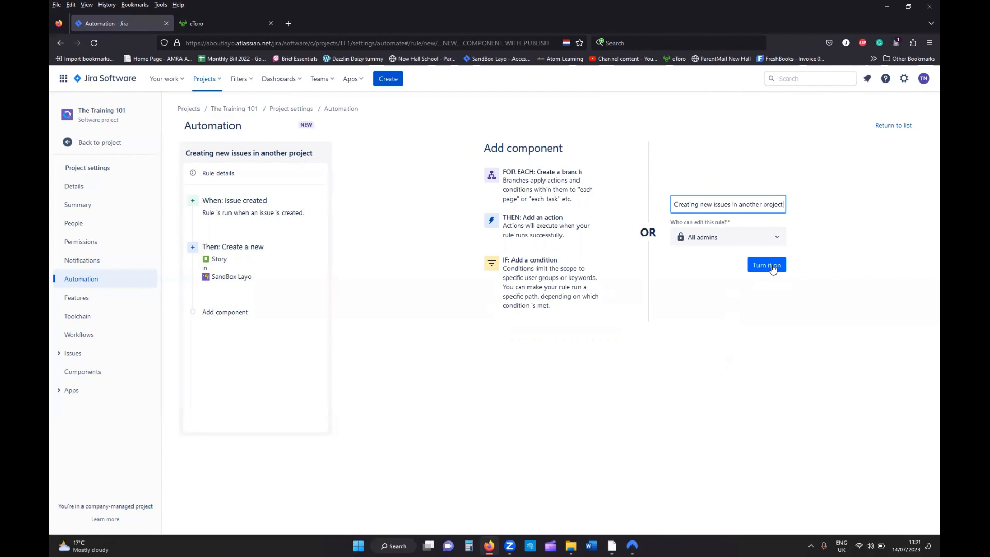
pyautogui.click(772, 269)
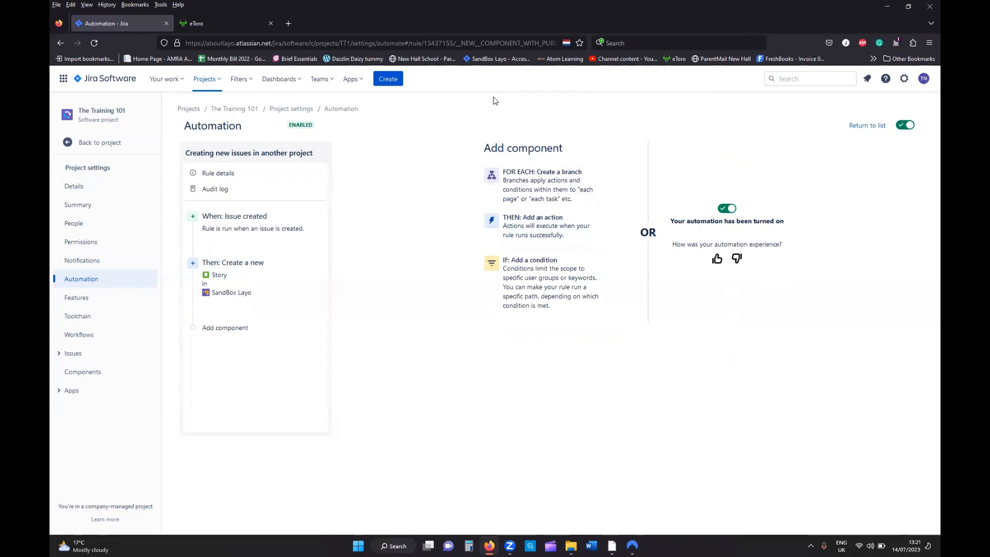
# Start a new issue in The Training 101 project with the issue type Epic.
pyautogui.click(388, 79)
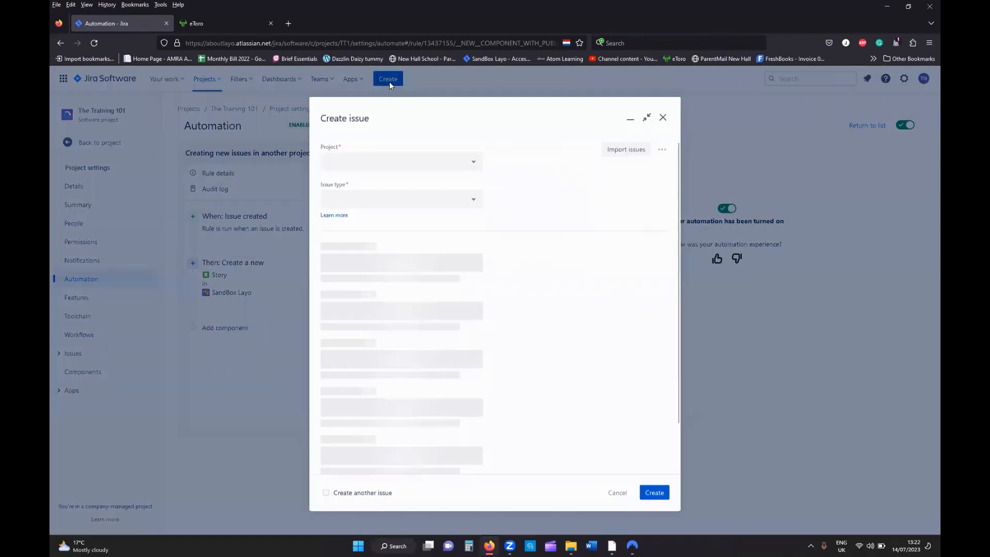
pyautogui.click(472, 200)
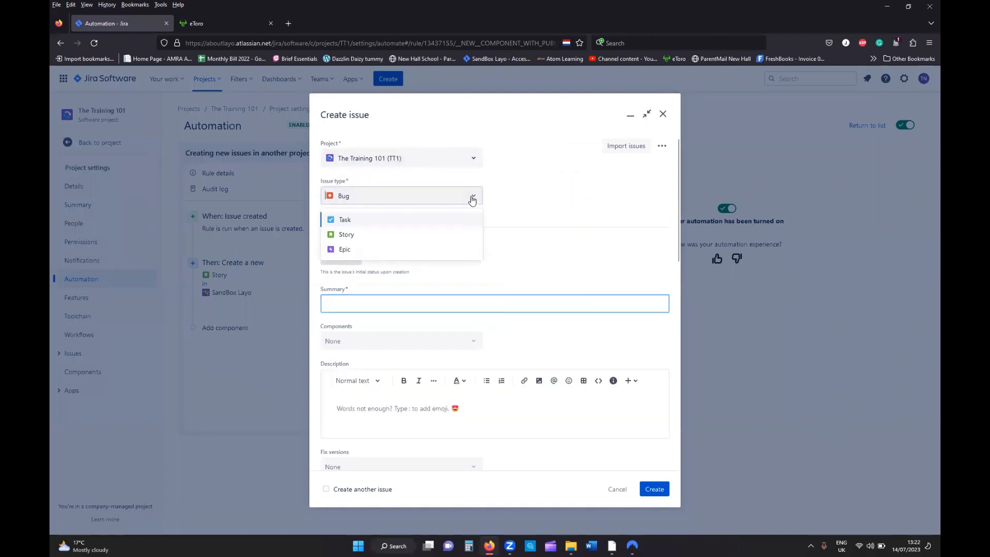
pyautogui.click(387, 250)
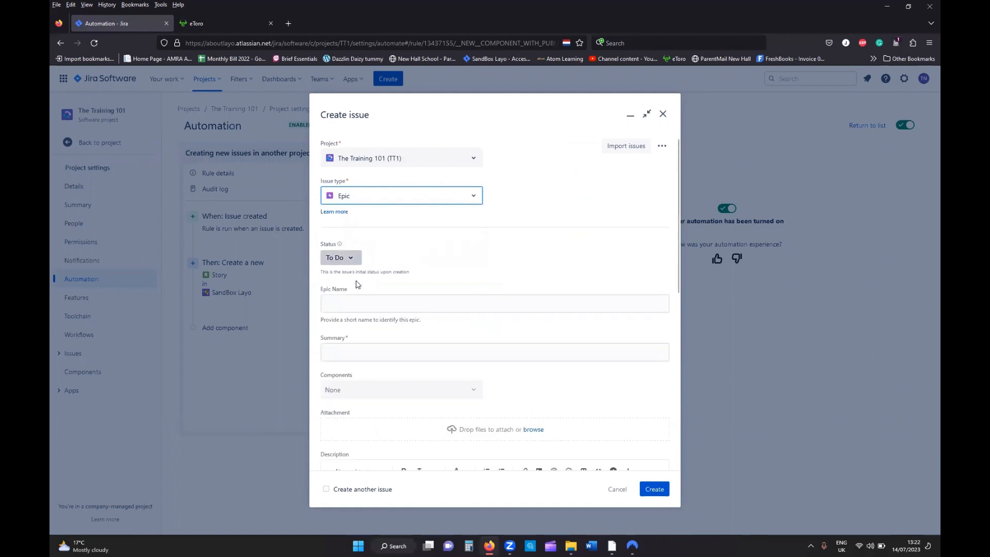
# Enter "Greting a child in in another project" as the Epic Name.
pyautogui.click(358, 304)
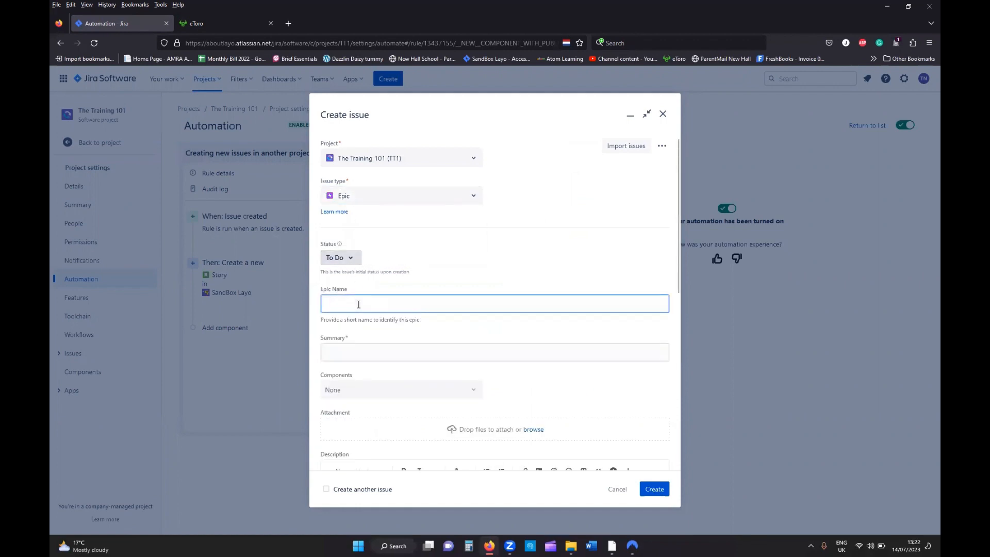
pyautogui.write('Greting a n')
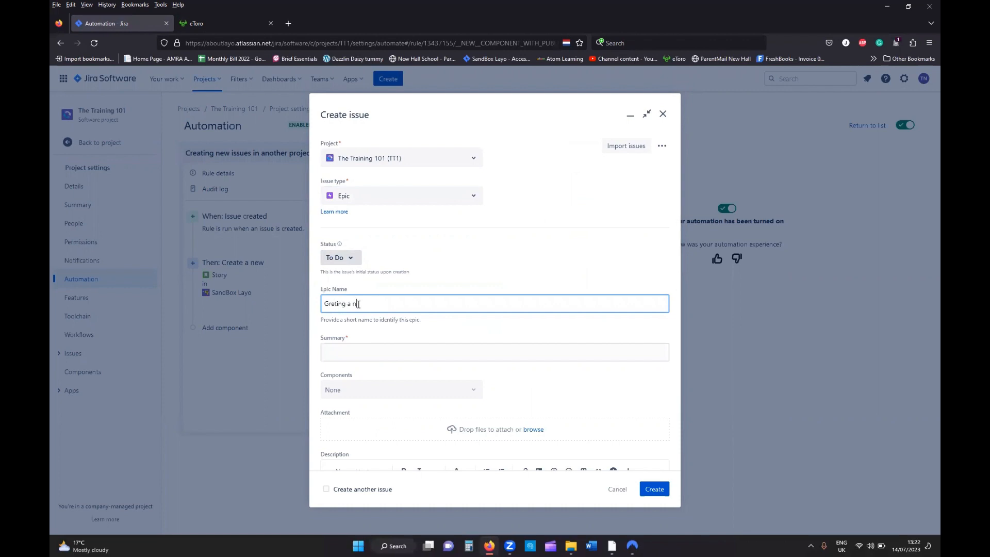
pyautogui.write('ew')
pyautogui.press('BackSpace')
pyautogui.write('child in in another project')
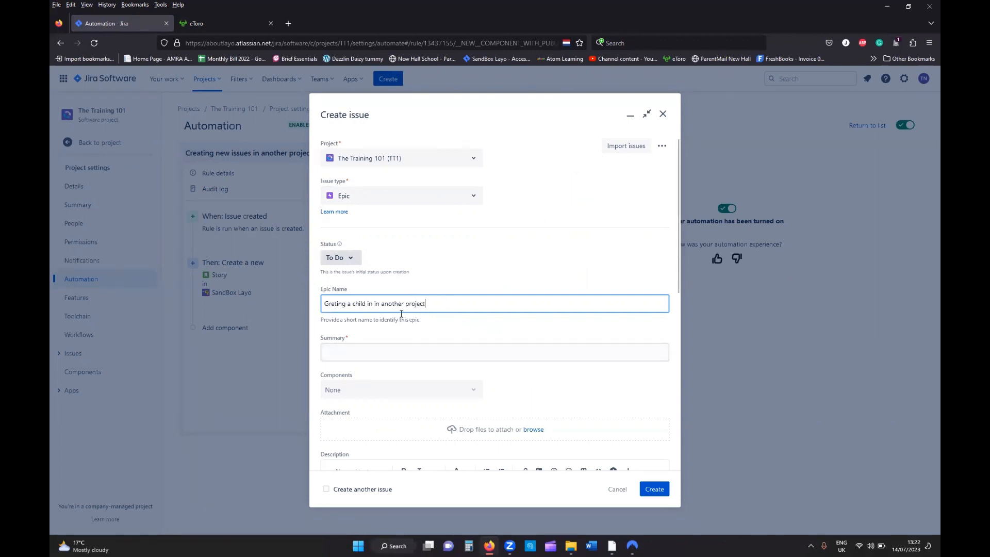
# Copy the Epic Name text into the epic's Summary and Description.
pyautogui.moveTo(425, 303); pyautogui.dragTo(324, 302)
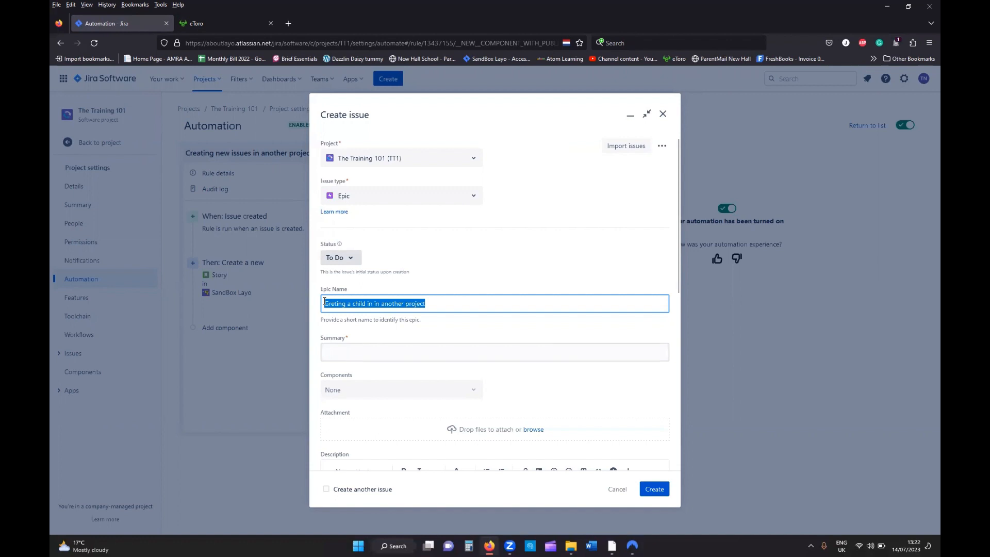
pyautogui.click(347, 349)
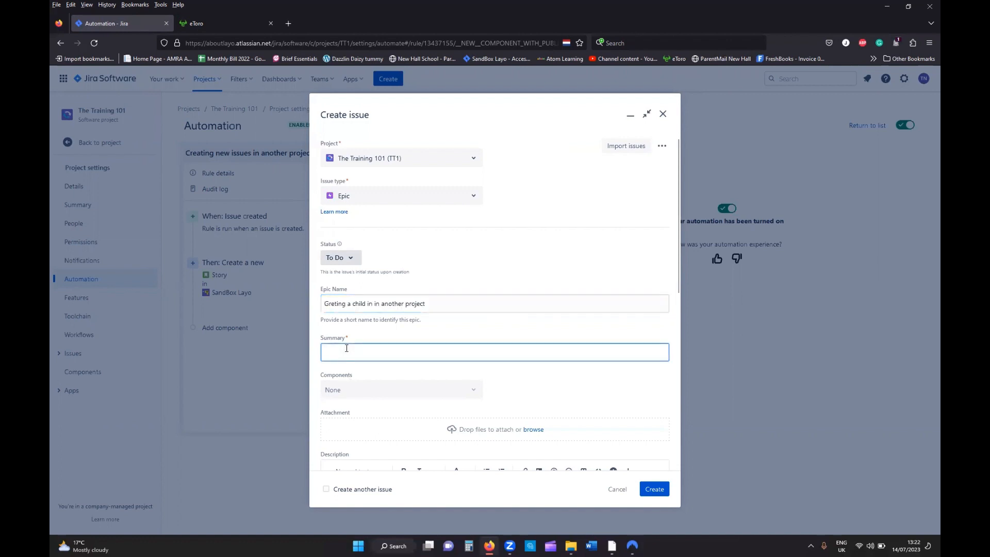
pyautogui.hotkey('ctrl', 'v')
pyautogui.moveTo(678, 277); pyautogui.dragTo(676, 342)
pyautogui.click(370, 367)
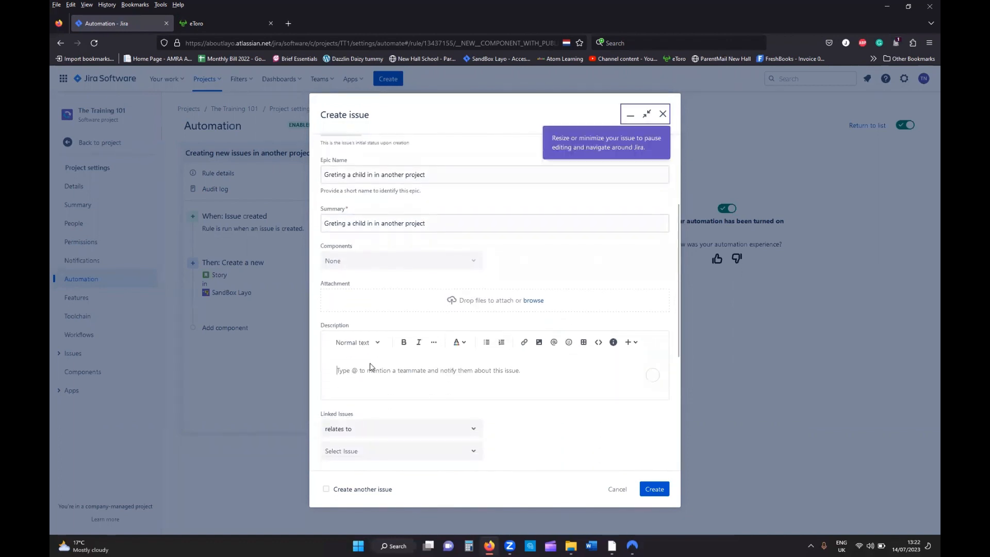
pyautogui.hotkey('ctrl', 'v')
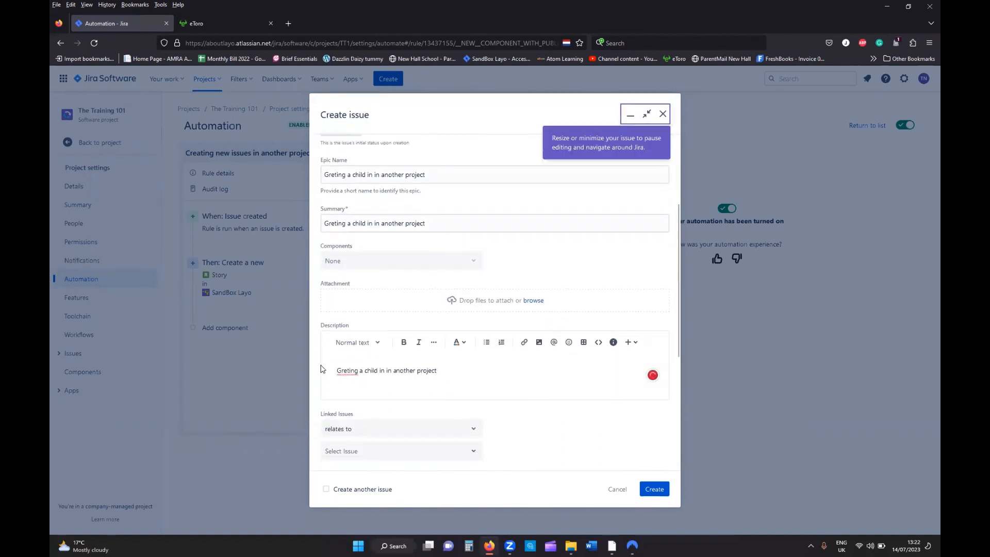
# Correct the misspelled first word to "Getting" in the epic's Description, Summary and Epic Name.
pyautogui.click(346, 371)
pyautogui.click(361, 388)
pyautogui.click(335, 223)
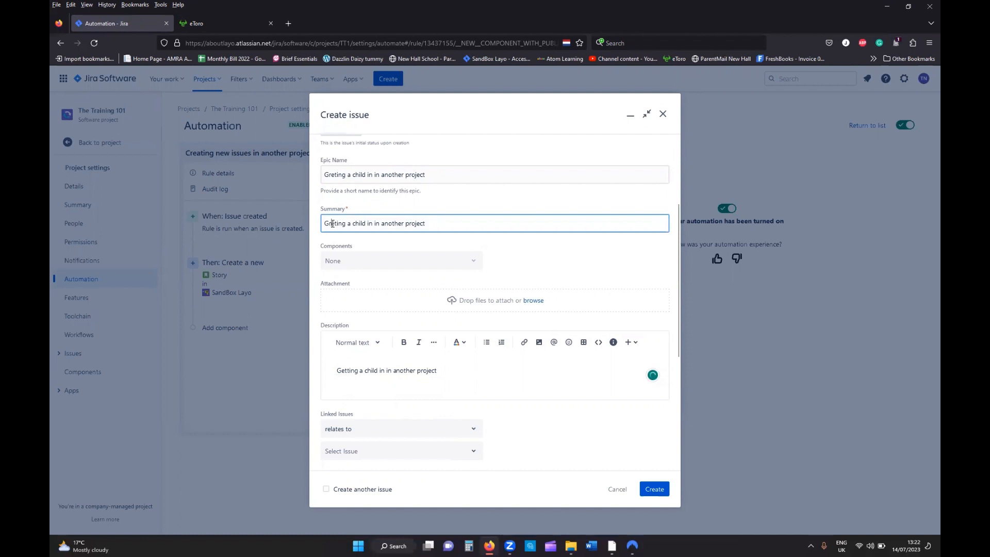
pyautogui.press('BackSpace')
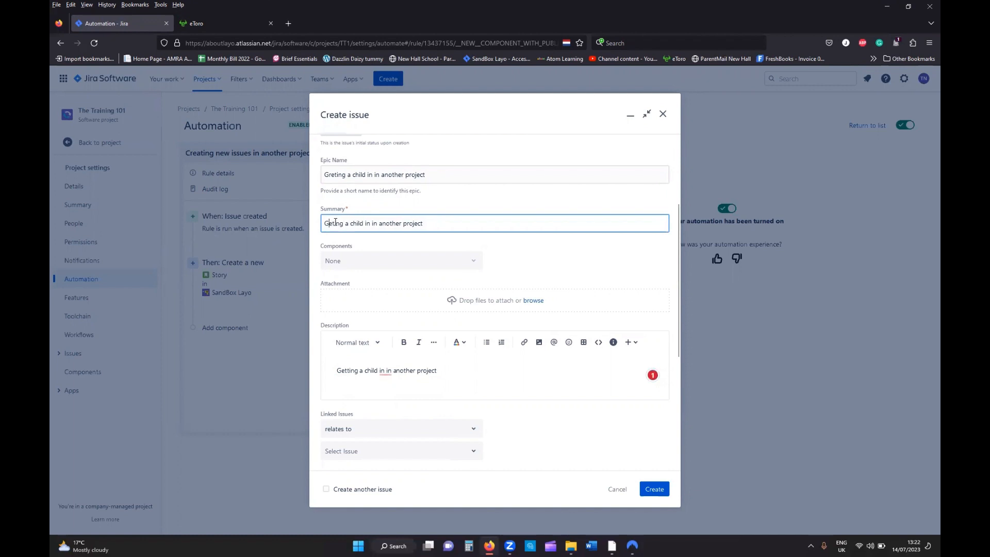
pyautogui.write('t')
pyautogui.click(335, 177)
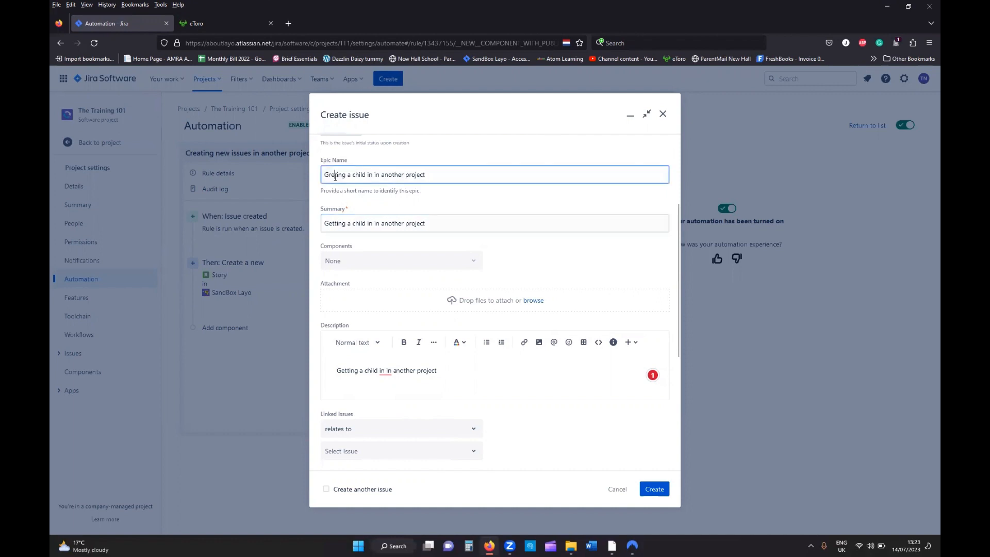
pyautogui.press('BackSpace')
pyautogui.write('t')
# Create the epic with the remaining fields at their defaults and view the new issue.
pyautogui.moveTo(678, 286); pyautogui.dragTo(676, 401)
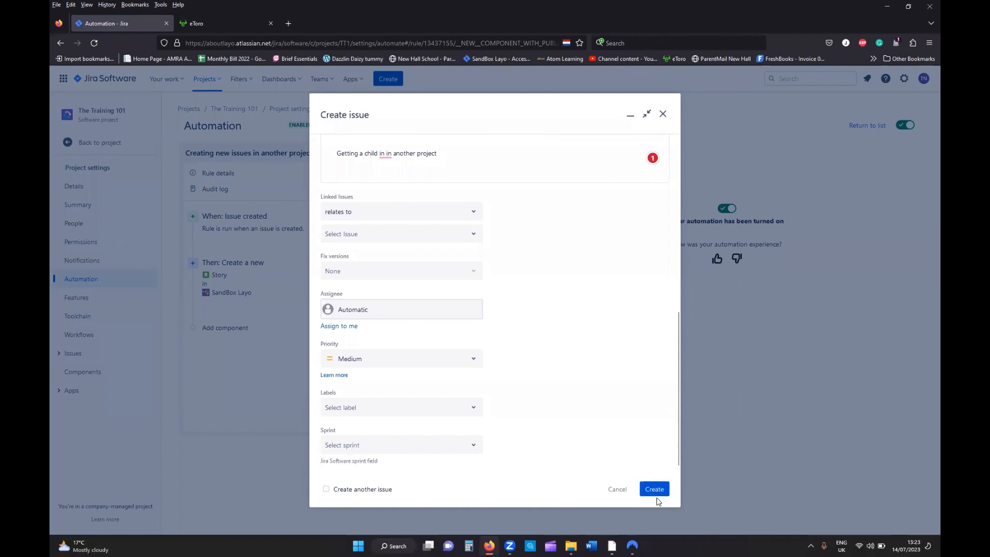
pyautogui.click(656, 491)
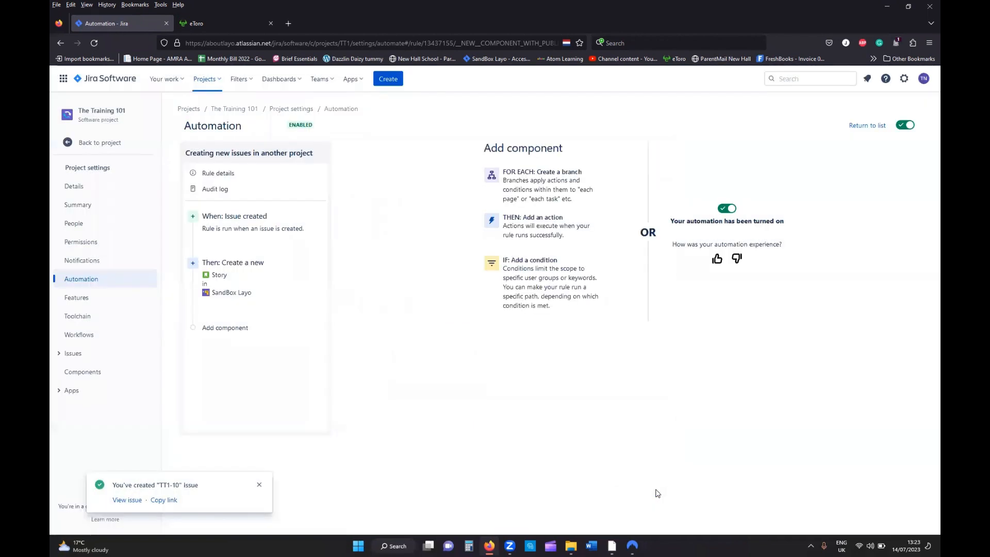
pyautogui.click(122, 502)
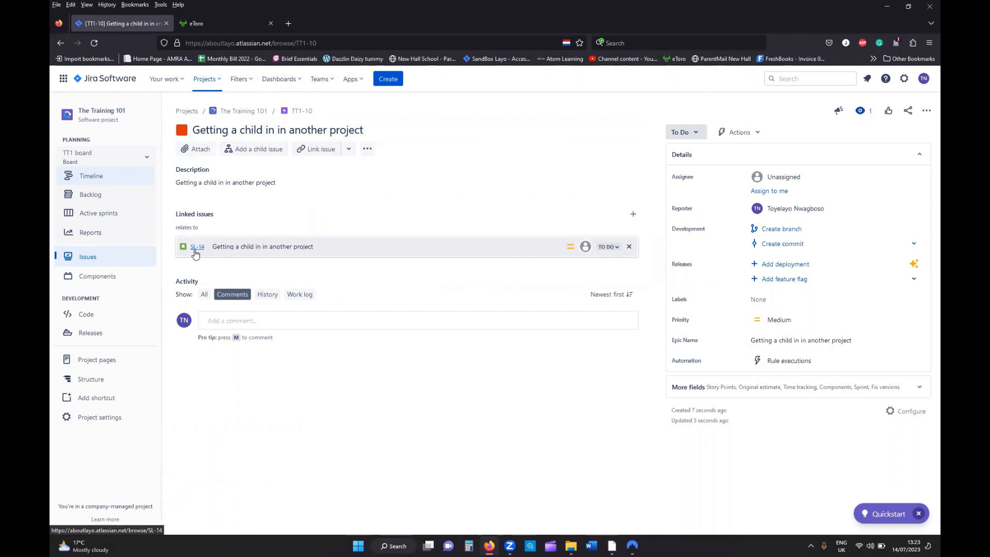
# Open the epic's linked "relates to" story in a separate browser tab and switch to it.
pyautogui.rightClick(195, 253)
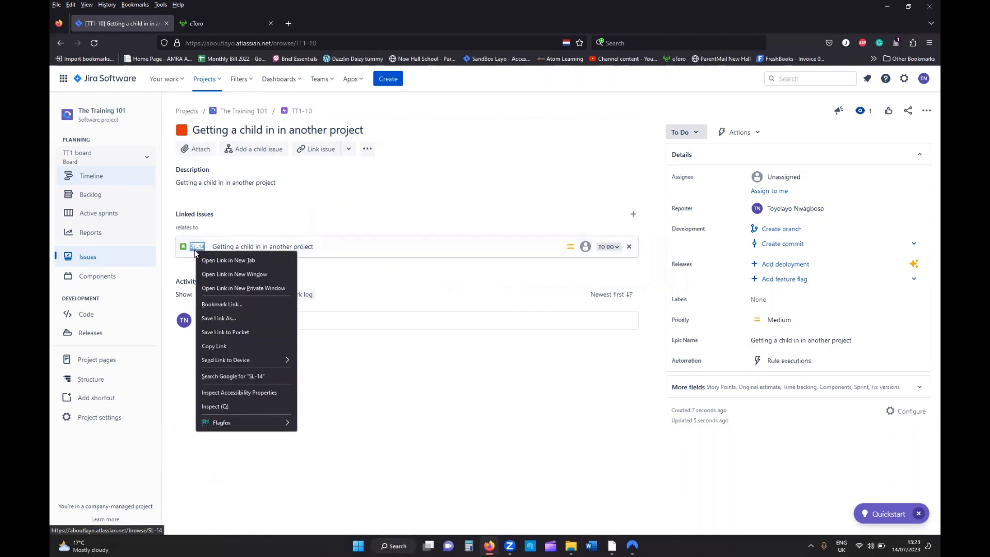
pyautogui.click(223, 257)
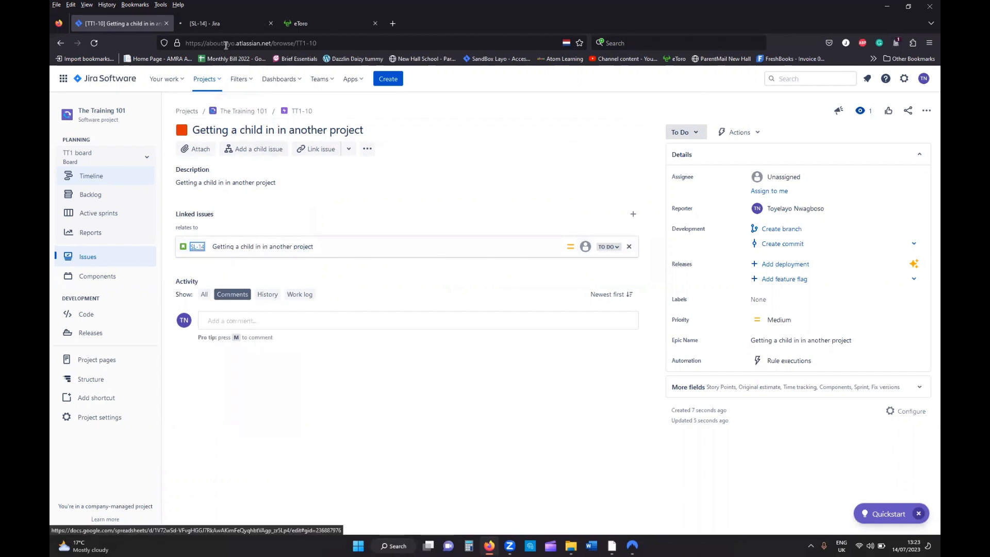
pyautogui.click(212, 23)
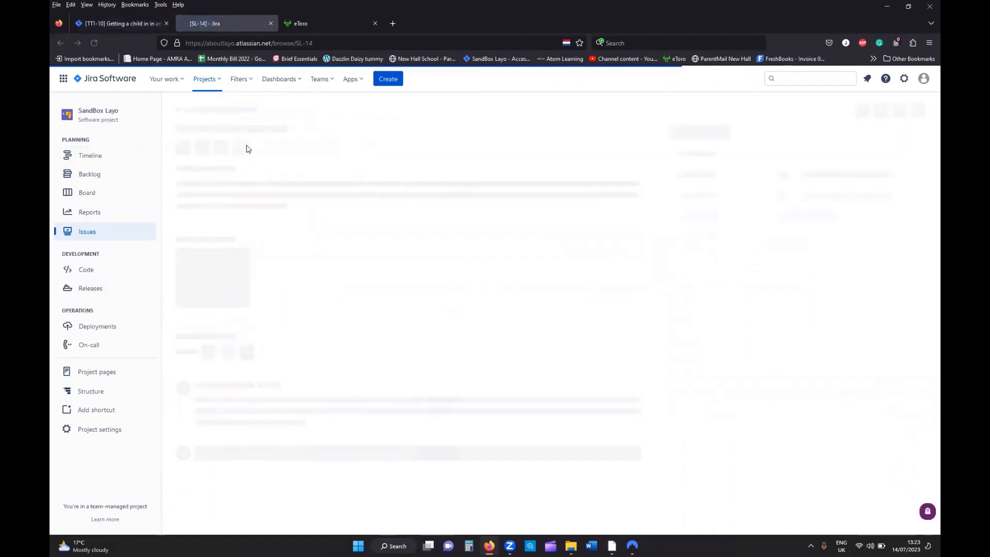